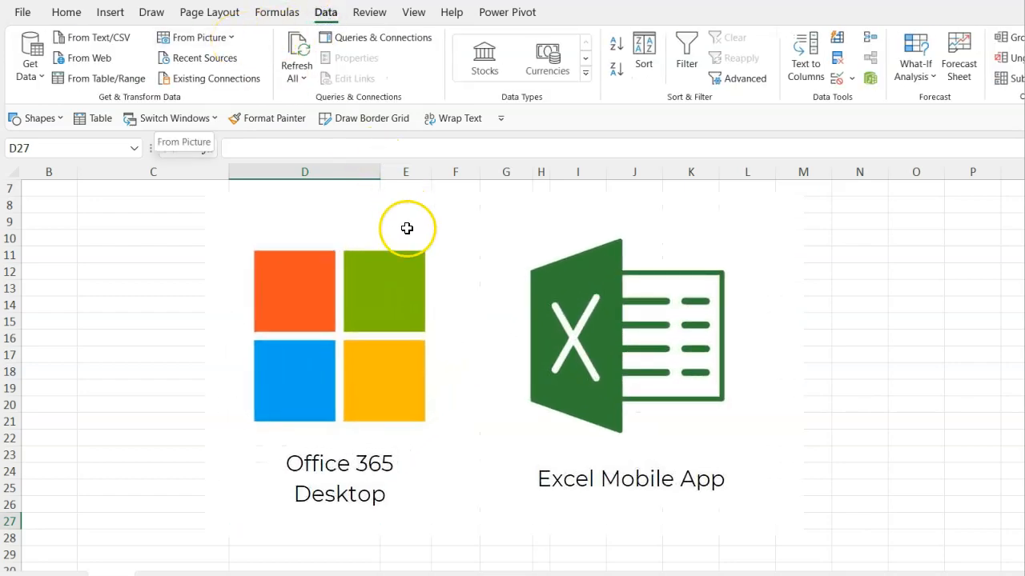
pyautogui.click(412, 273)
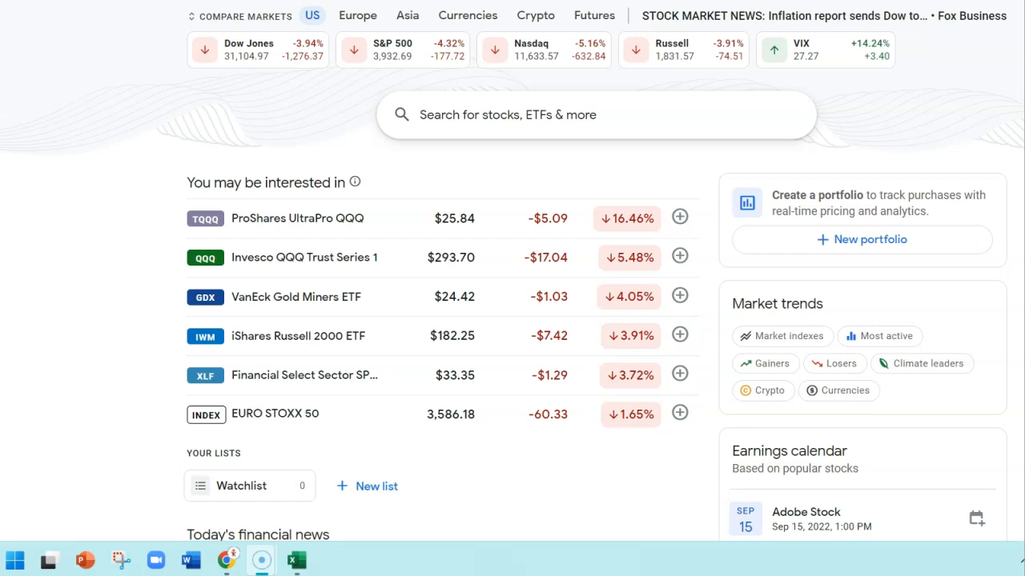
# Copy the "You may be interested in" stock list from the finance page and paste it into Excel at C9, matching destination formatting
pyautogui.moveTo(190, 184); pyautogui.dragTo(652, 415)
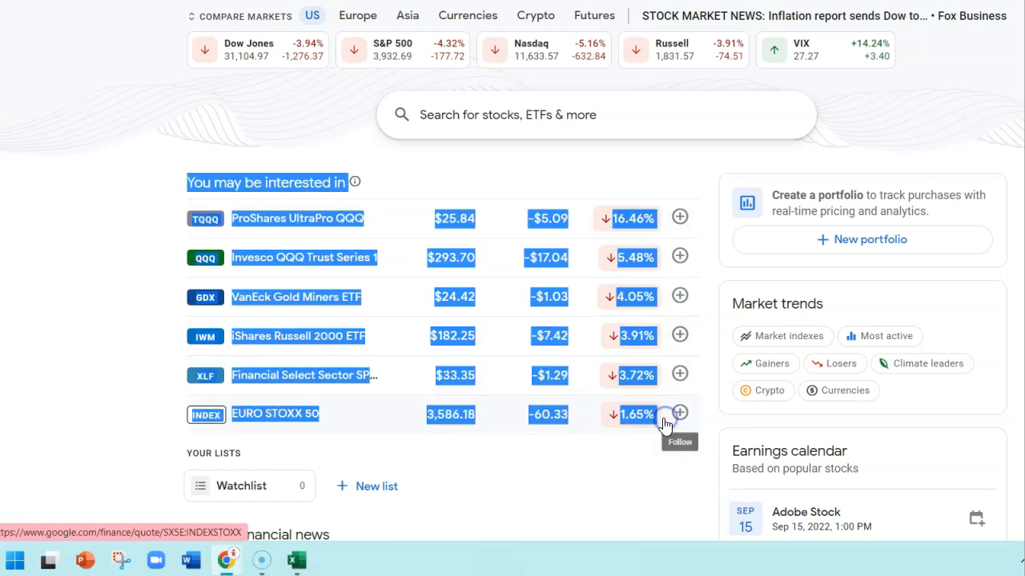
pyautogui.click(296, 560)
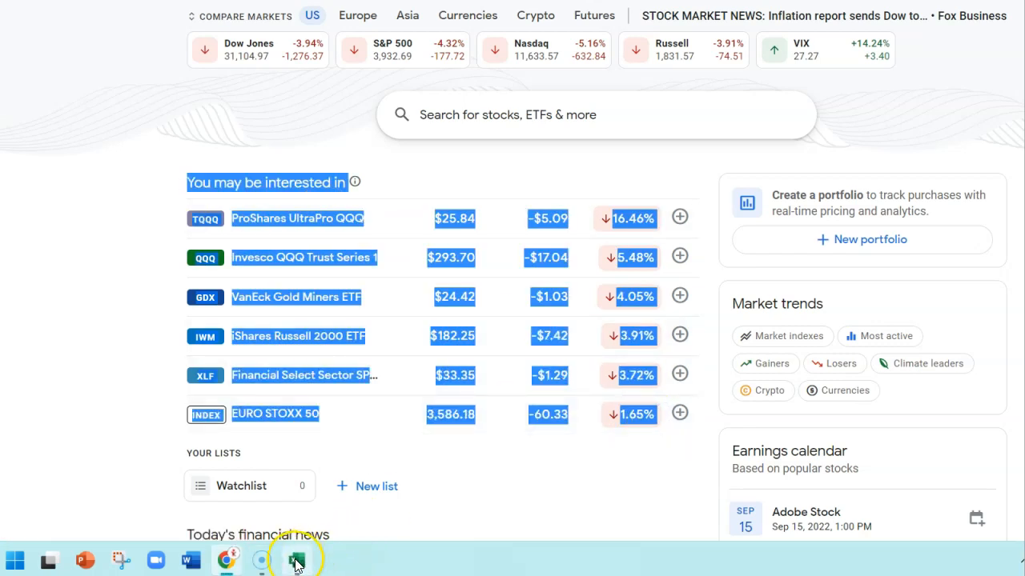
pyautogui.rightClick(101, 149)
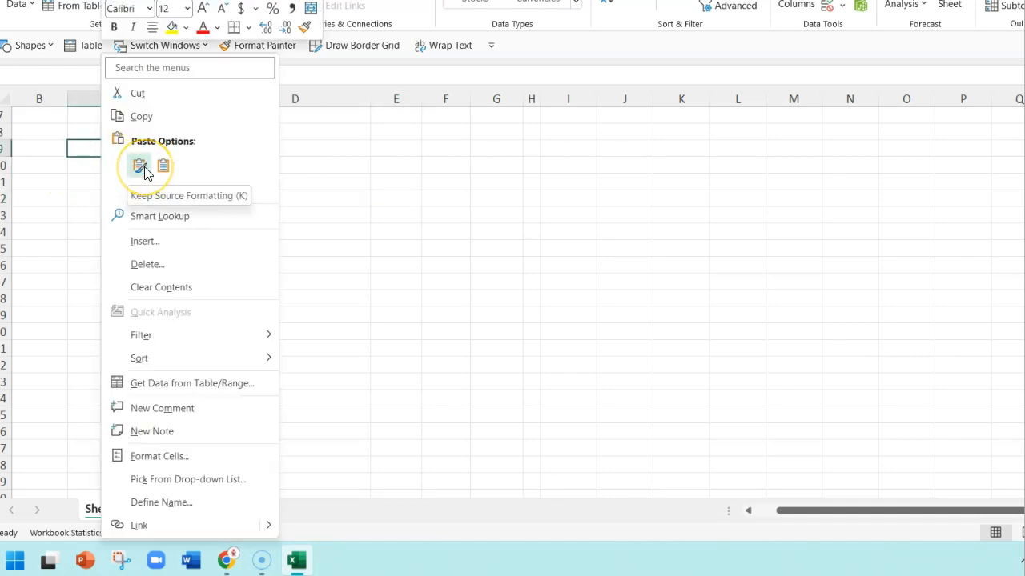
pyautogui.click(140, 165)
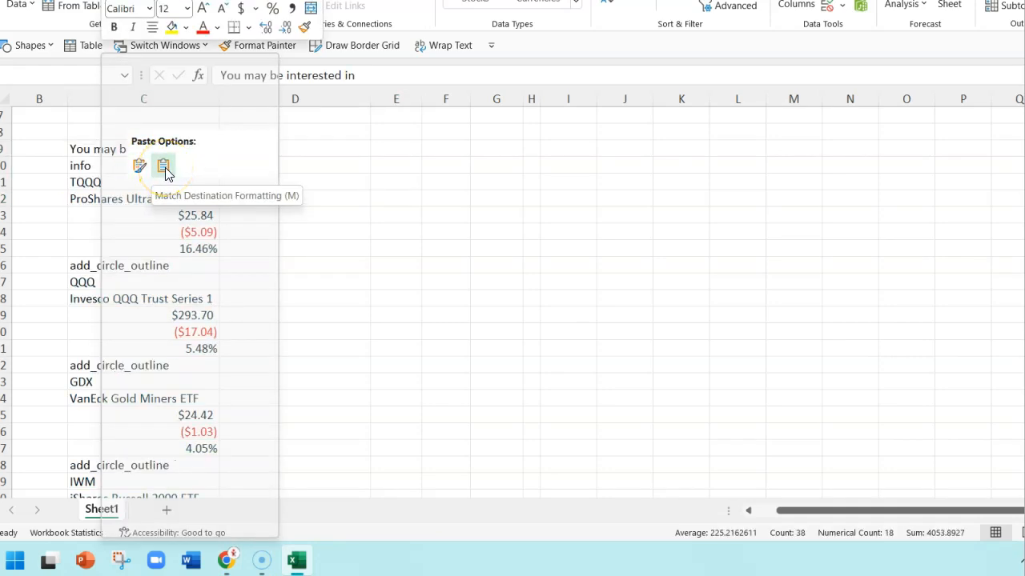
pyautogui.click(165, 168)
pyautogui.scroll(-5, 296, 194)
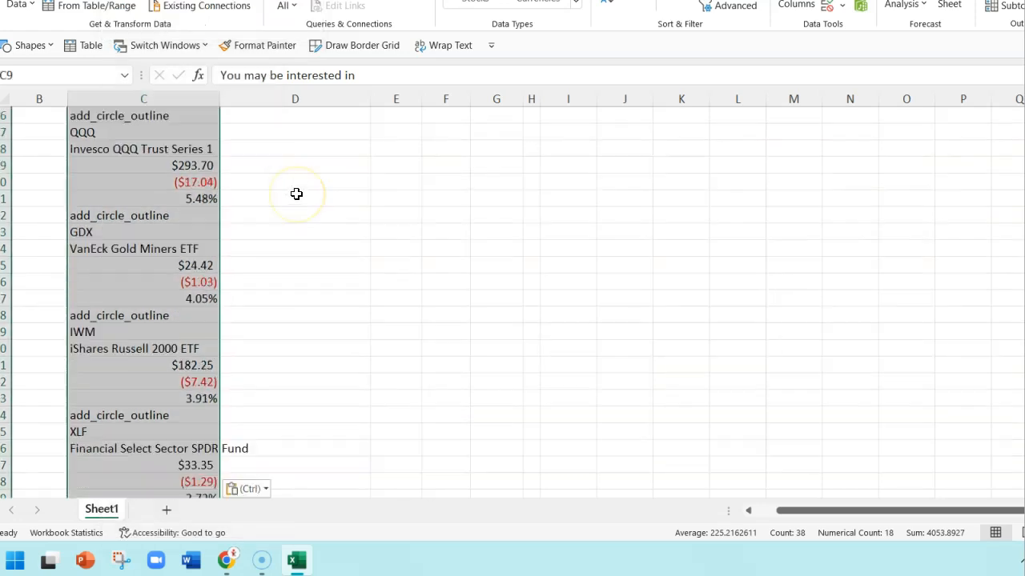
pyautogui.scroll(-2, 297, 193)
pyautogui.scroll(9, 296, 194)
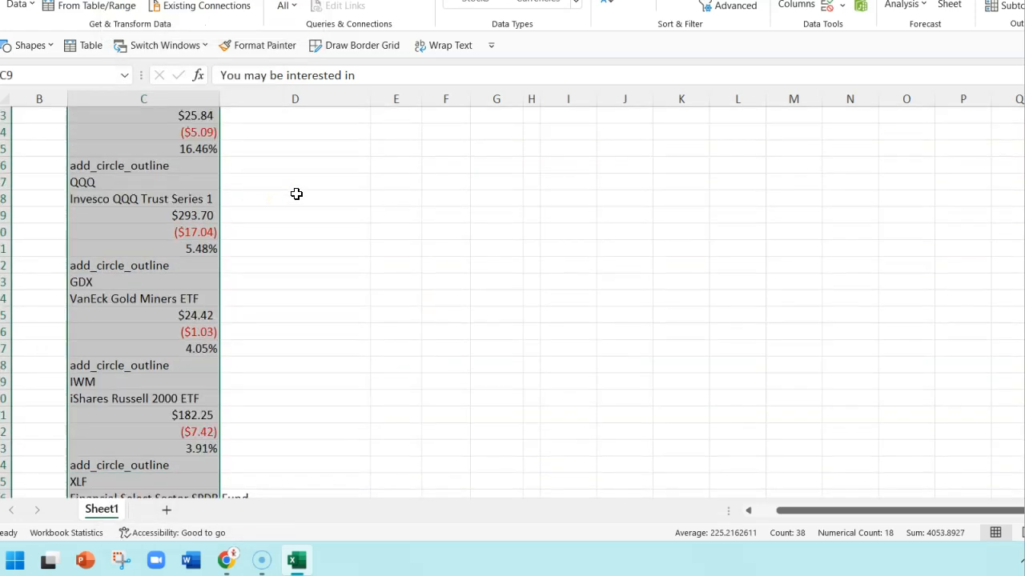
pyautogui.scroll(-2, 296, 193)
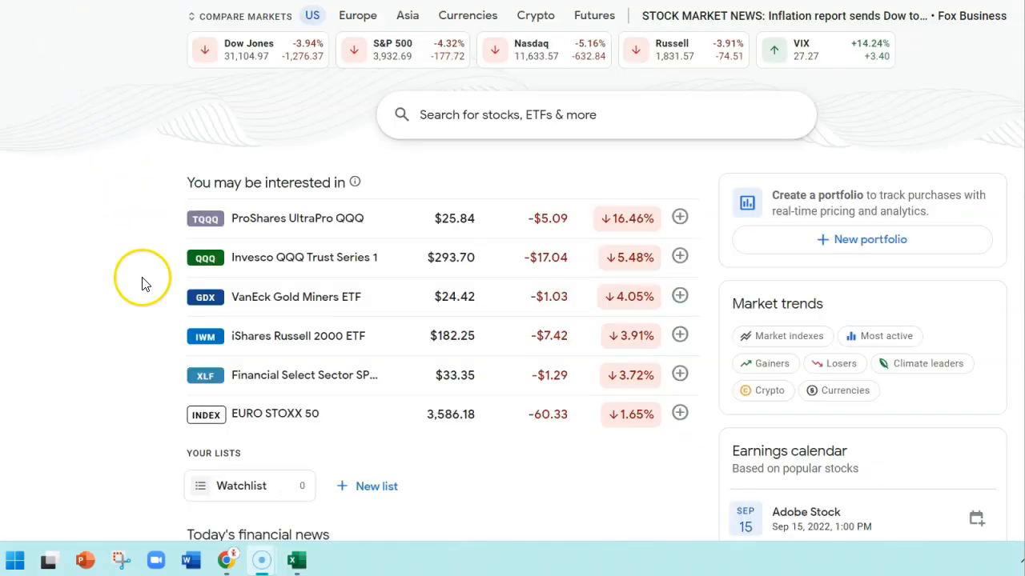
# Capture the six stock rows on the finance page with a rectangular snip in Snipping Tool and copy the snip
pyautogui.click(124, 566)
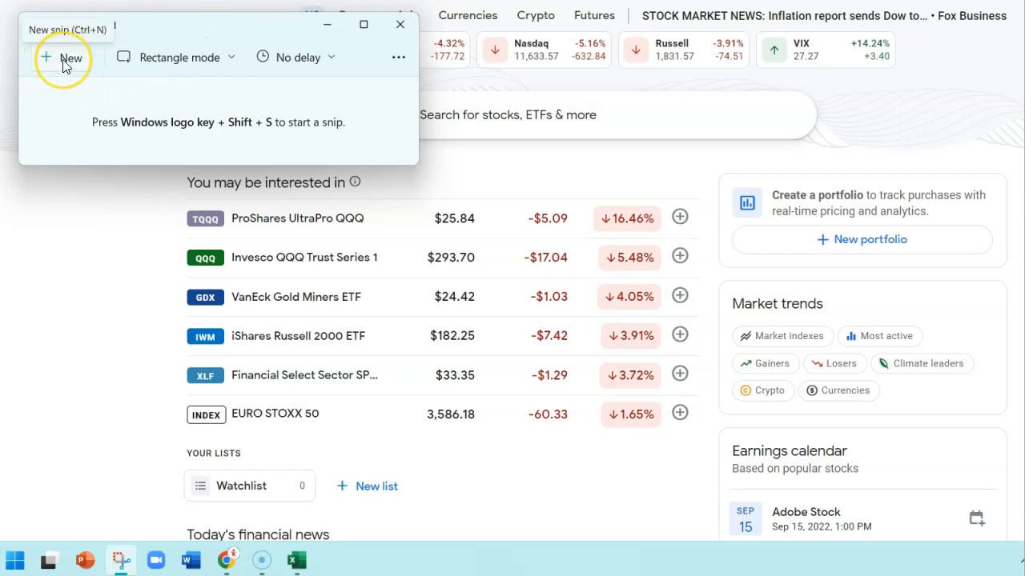
pyautogui.click(65, 63)
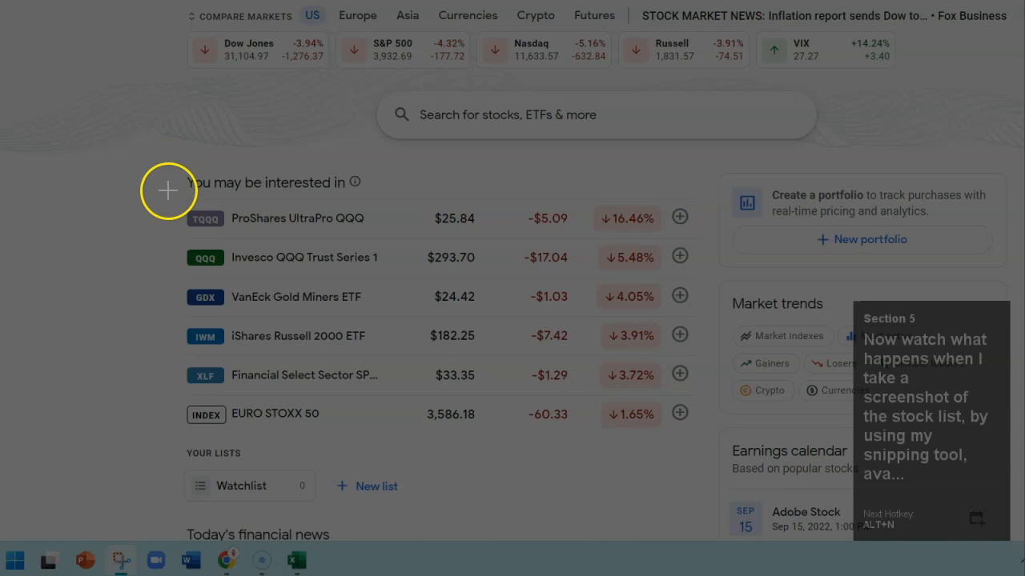
pyautogui.moveTo(168, 193); pyautogui.dragTo(670, 442)
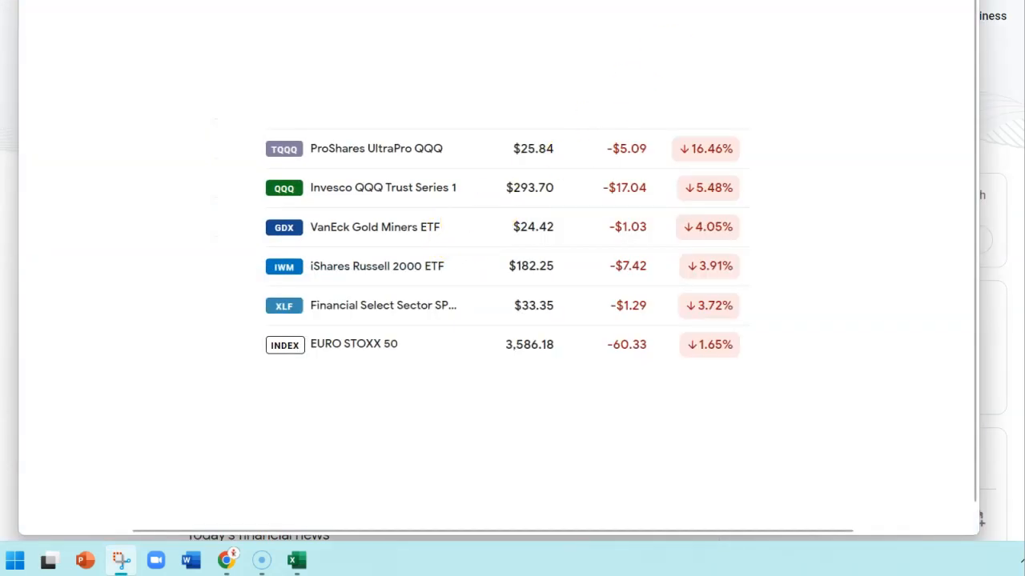
pyautogui.click(876, 32)
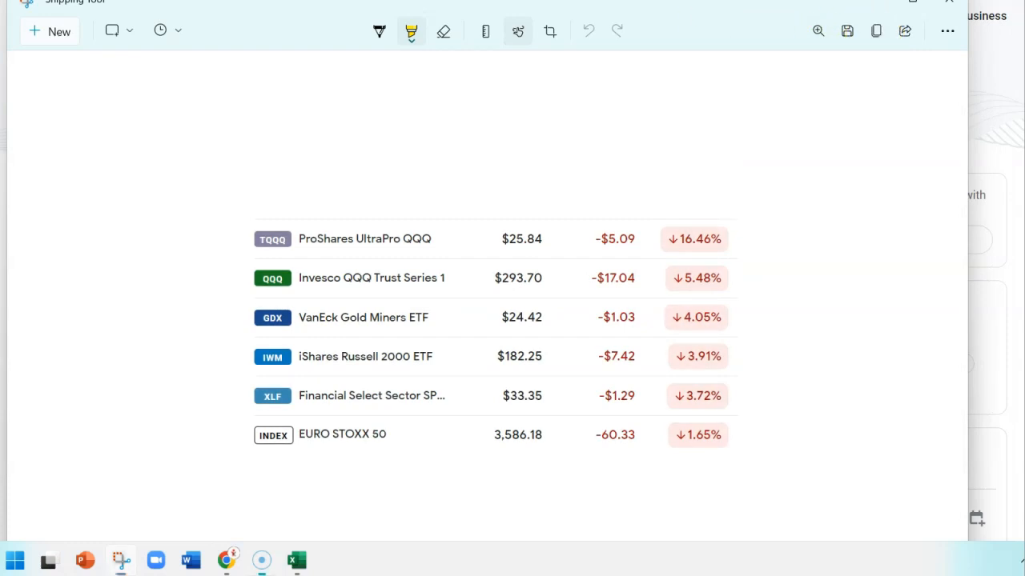
# Switch to Excel and import the copied stock list as data from the clipboard picture, targeting cell F10
pyautogui.click(298, 562)
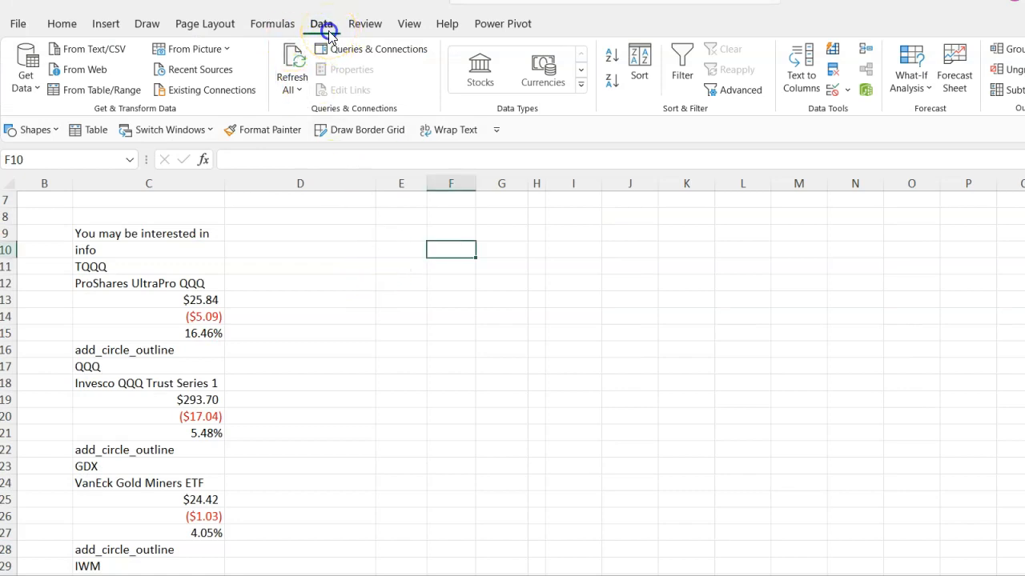
pyautogui.click(226, 49)
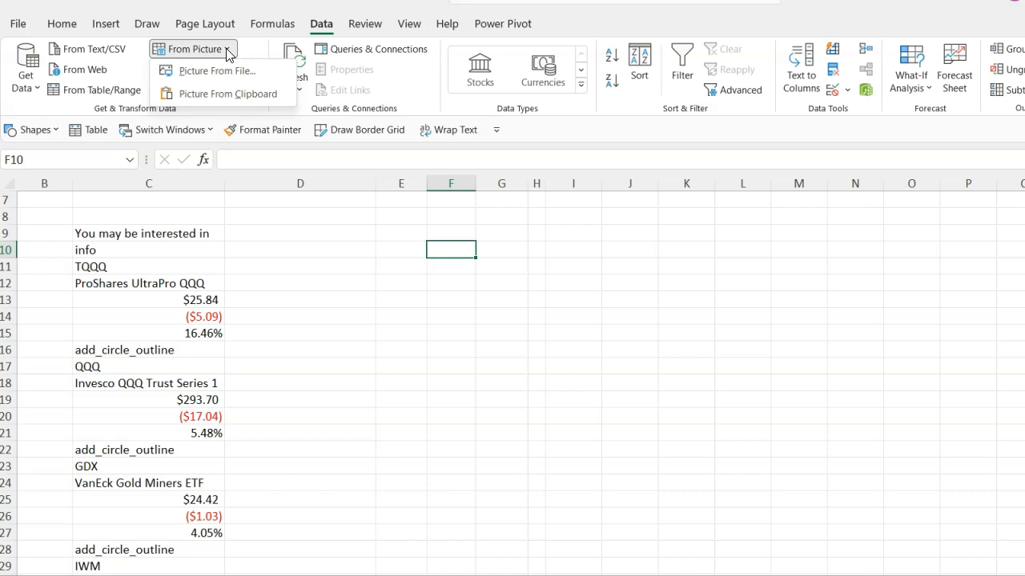
pyautogui.click(227, 50)
pyautogui.click(226, 50)
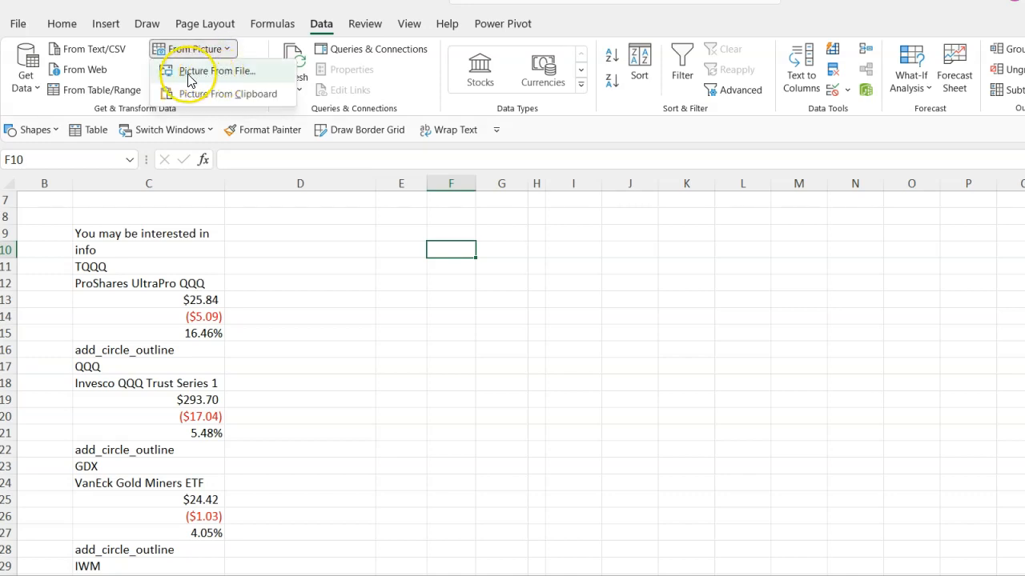
pyautogui.click(280, 99)
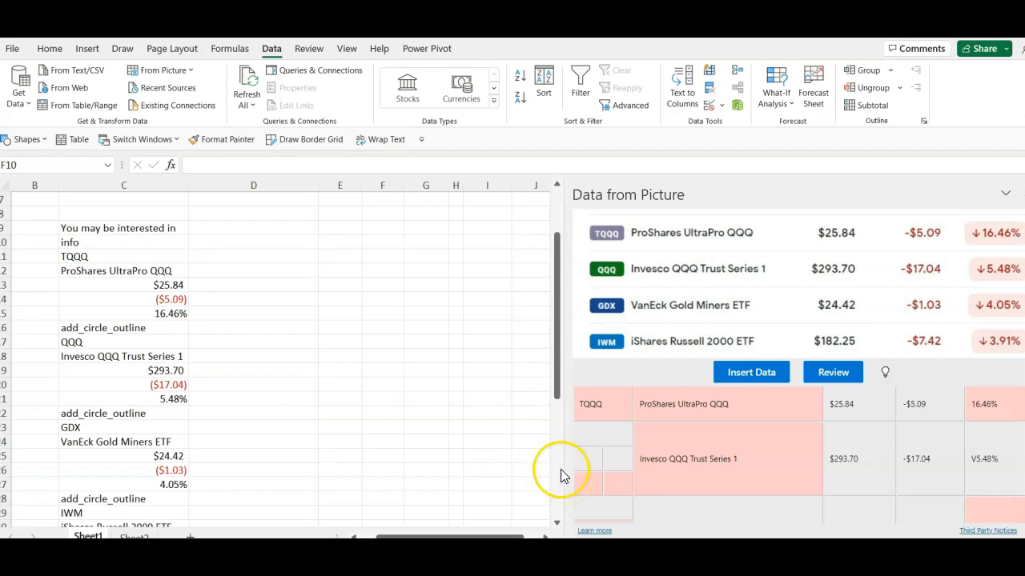
# Review the flagged picture data items up to the seventh and correct its value to 4.05% by removing the stray "v"
pyautogui.click(830, 376)
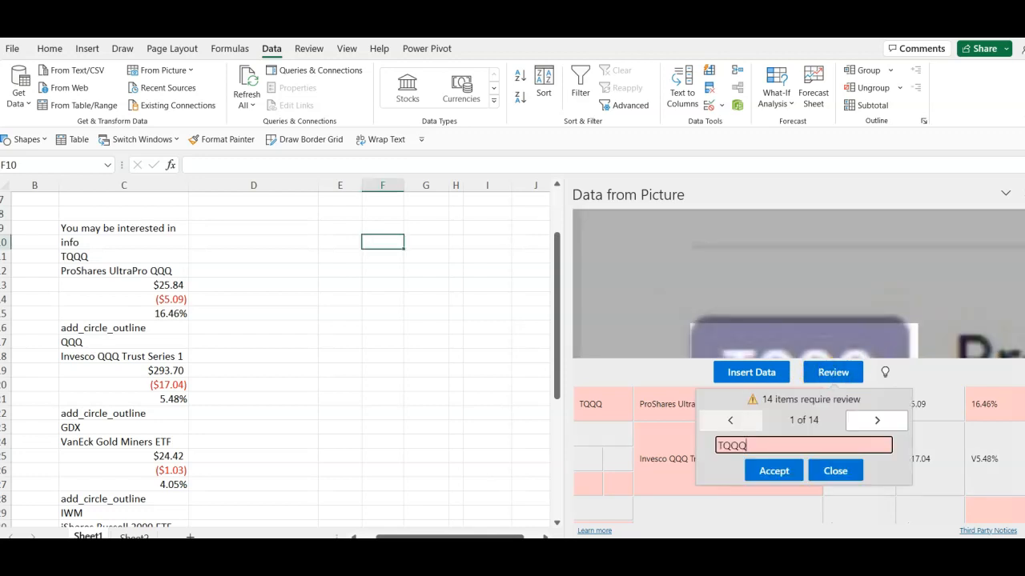
pyautogui.click(876, 423)
pyautogui.click(863, 431)
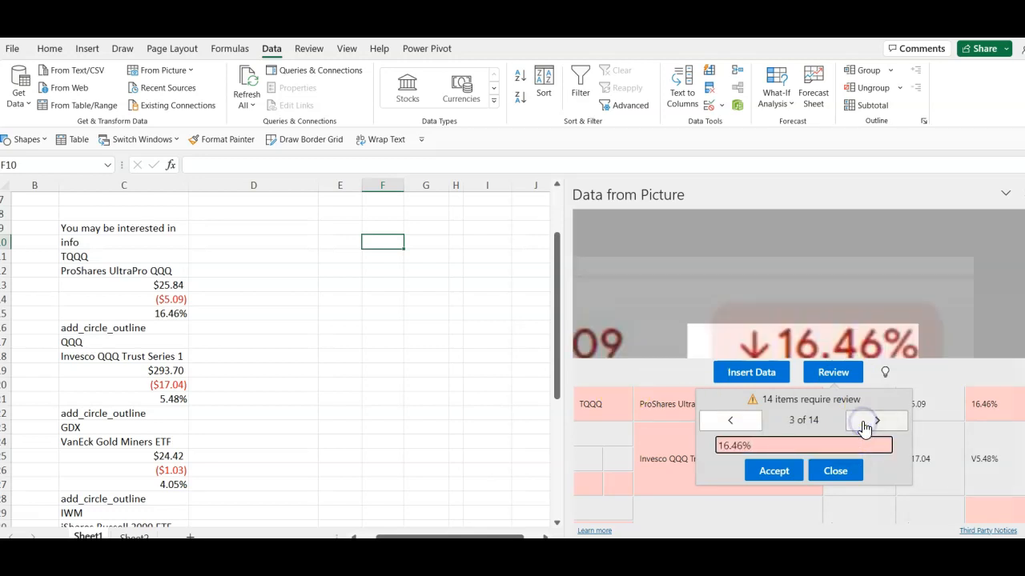
pyautogui.click(865, 430)
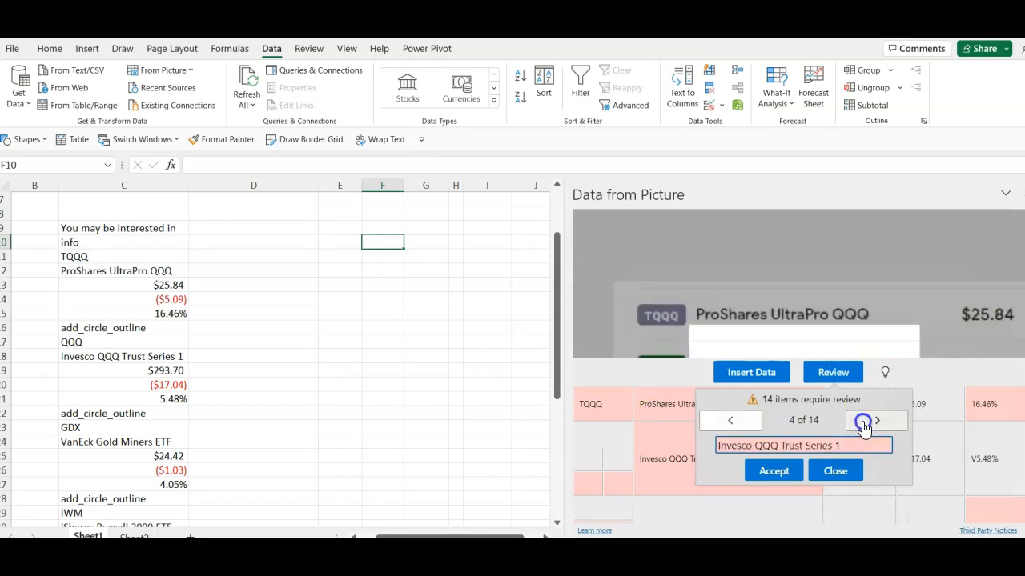
pyautogui.click(864, 430)
pyautogui.click(865, 430)
pyautogui.click(865, 430)
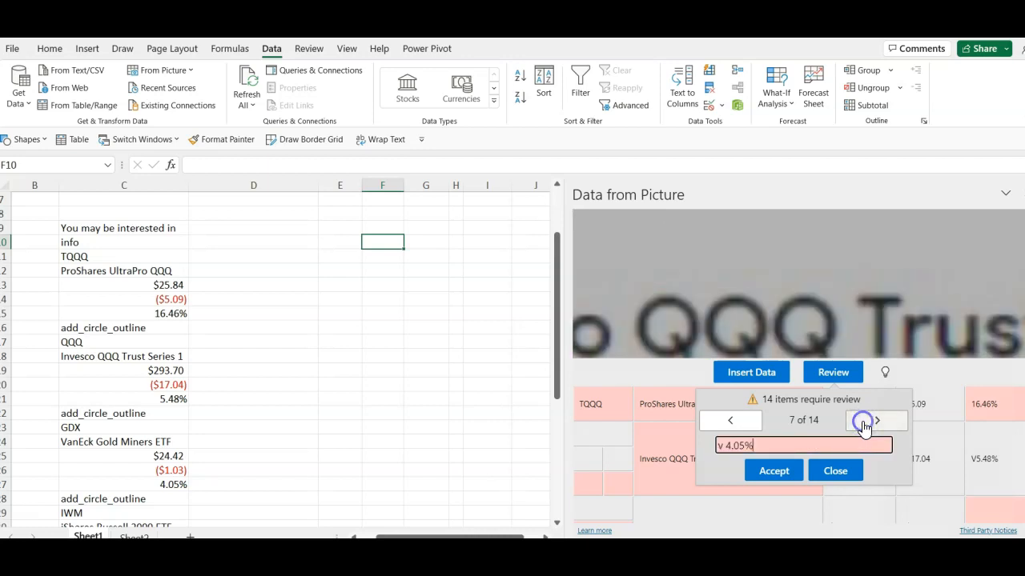
pyautogui.click(721, 445)
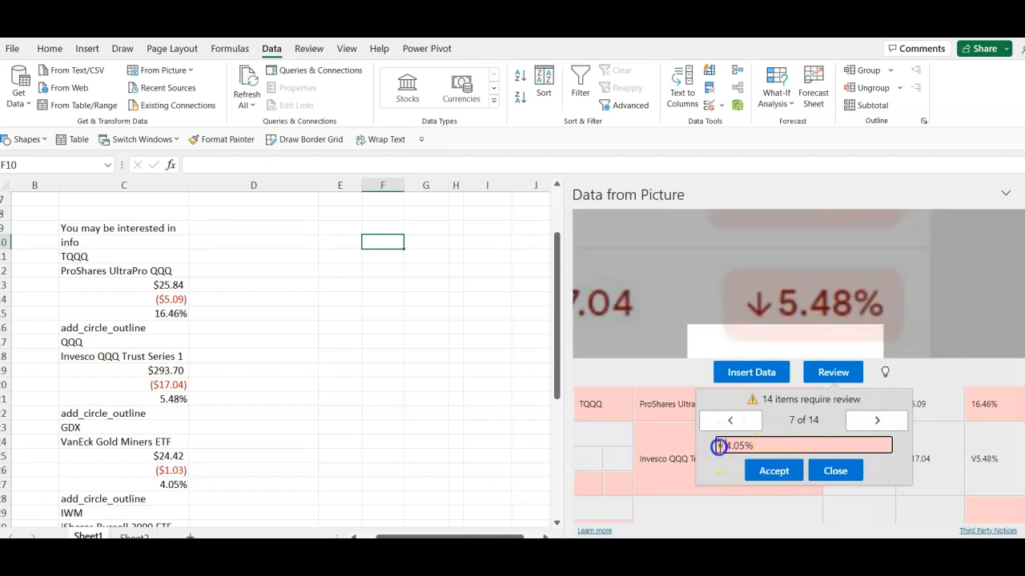
pyautogui.press('BackSpace')
pyautogui.click(863, 422)
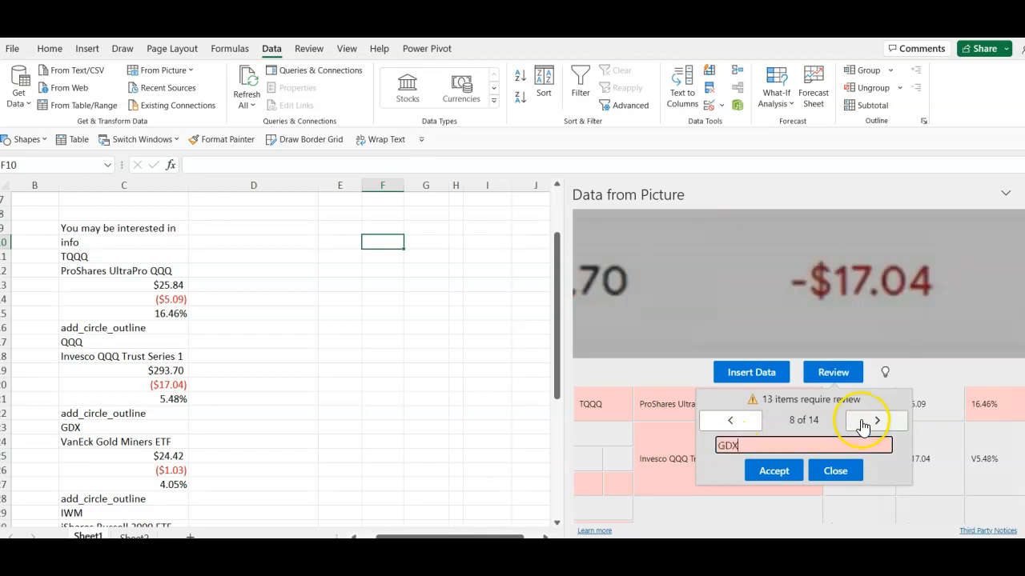
# Correct the ninth flagged item to 3.91% by removing the stray character before the number
pyautogui.click(863, 427)
pyautogui.click(725, 445)
pyautogui.moveTo(726, 446); pyautogui.dragTo(714, 446)
pyautogui.press('BackSpace')
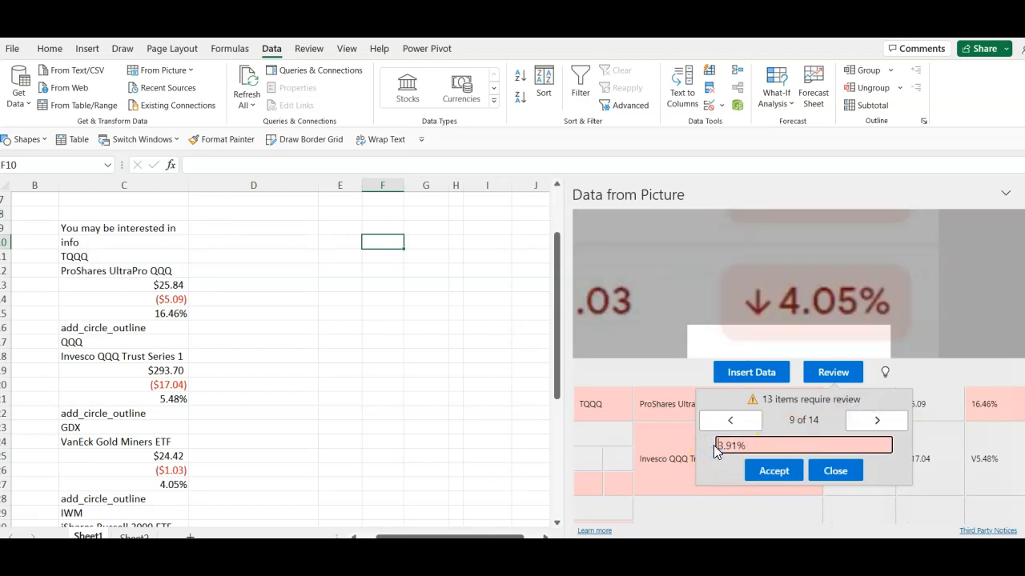
pyautogui.click(863, 425)
# Correct the eleventh flagged item to 3.72% by removing the stray "v"
pyautogui.click(862, 425)
pyautogui.click(772, 448)
pyautogui.moveTo(727, 446); pyautogui.dragTo(715, 447)
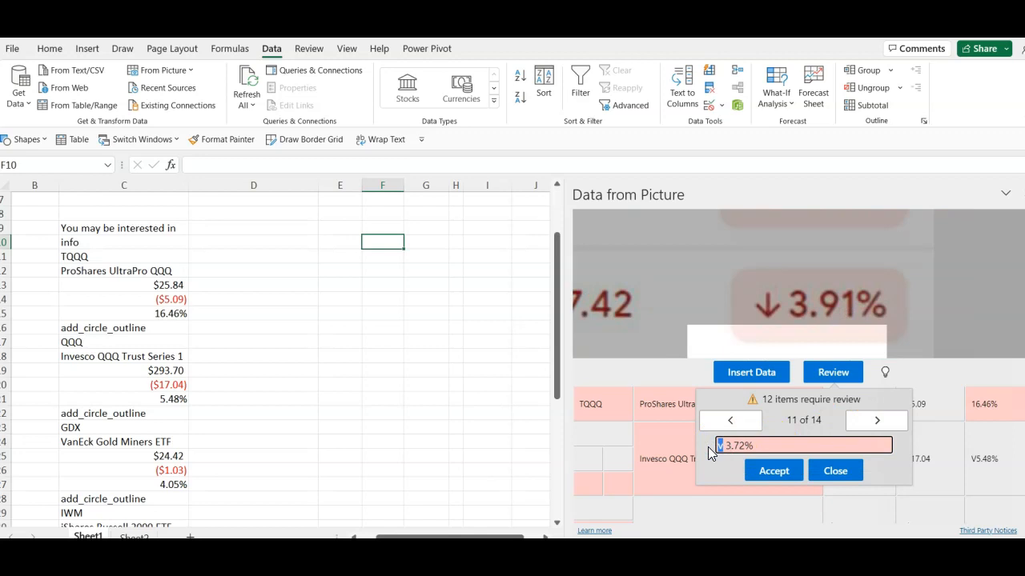
pyautogui.press('BackSpace')
pyautogui.click(858, 421)
# Advance to the last flagged item and accept its recognized text INDEX
pyautogui.click(858, 422)
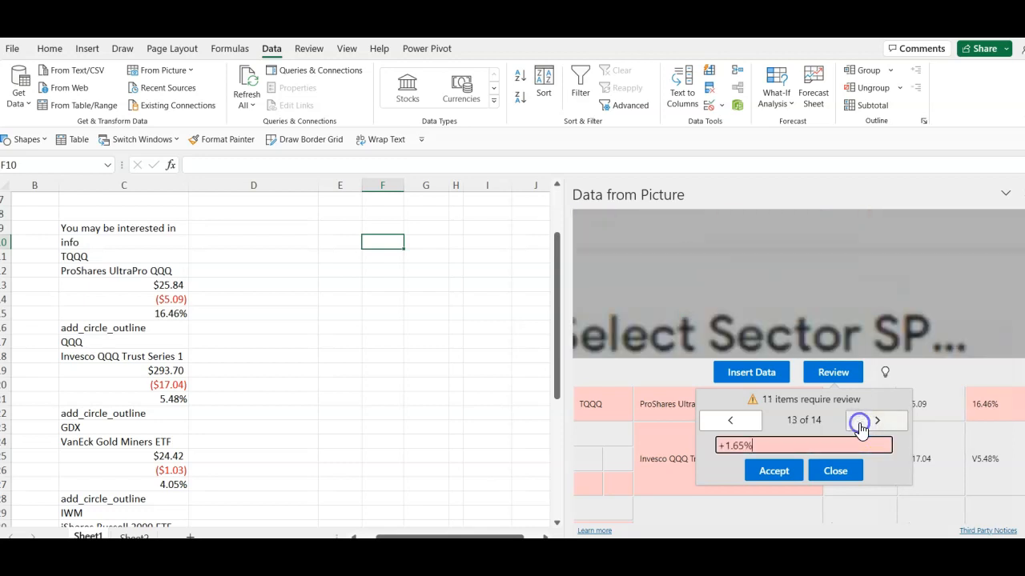
pyautogui.click(861, 430)
pyautogui.click(774, 472)
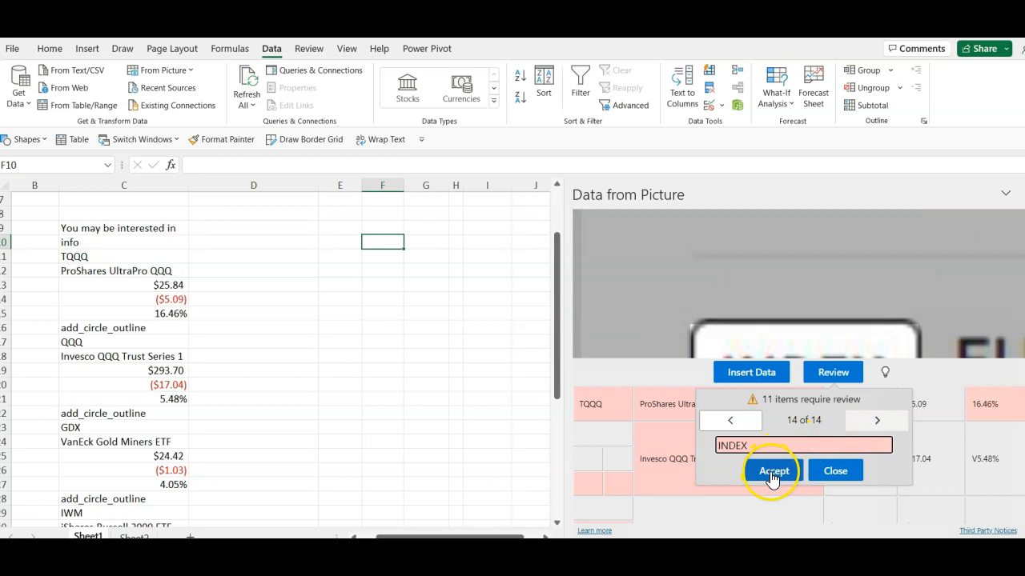
pyautogui.click(773, 474)
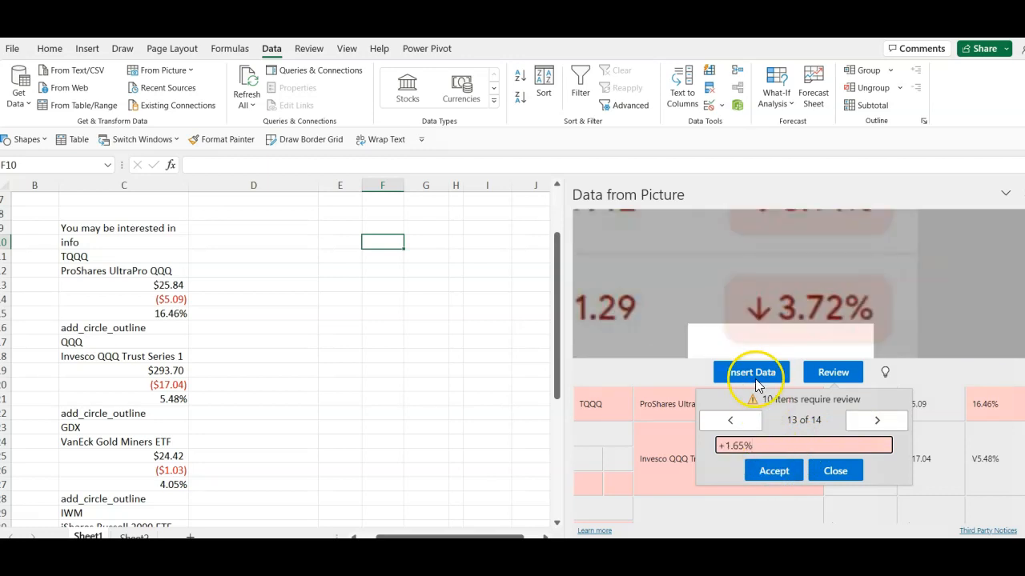
# Insert the recognized picture data into the sheet starting at F10, without reviewing the remaining flagged items, and deselect the range
pyautogui.click(756, 378)
pyautogui.click(752, 473)
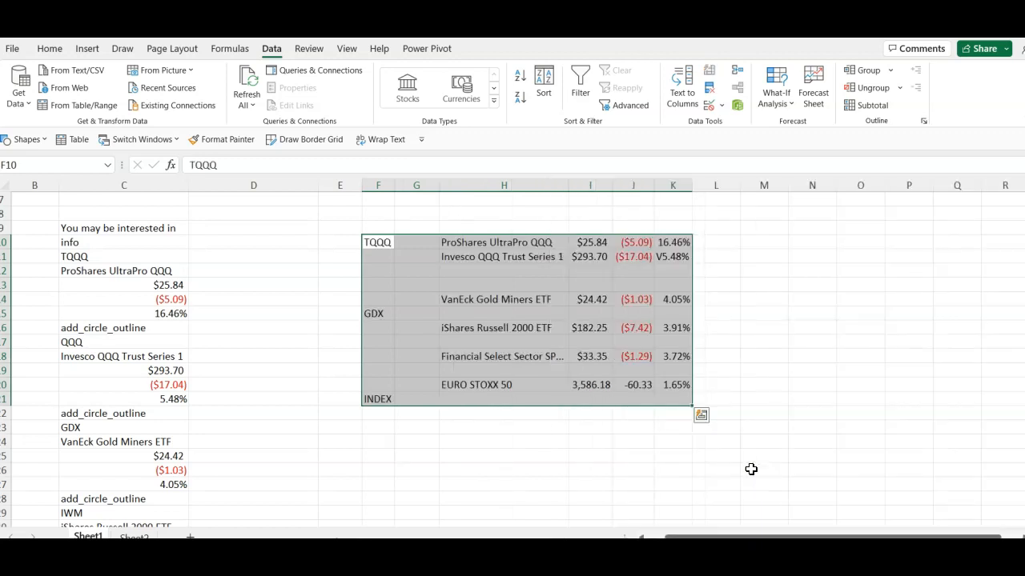
pyautogui.click(608, 443)
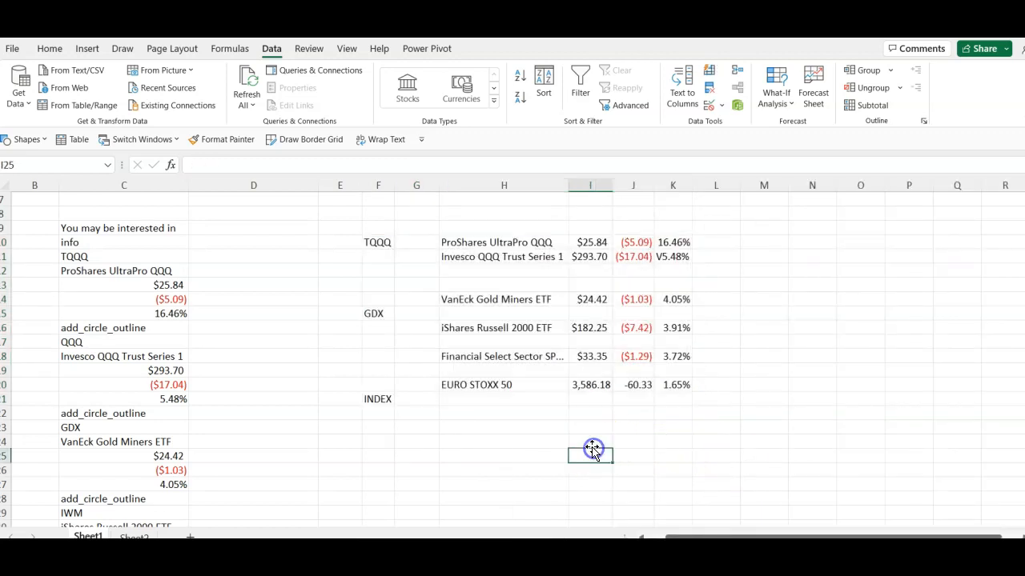
pyautogui.click(411, 404)
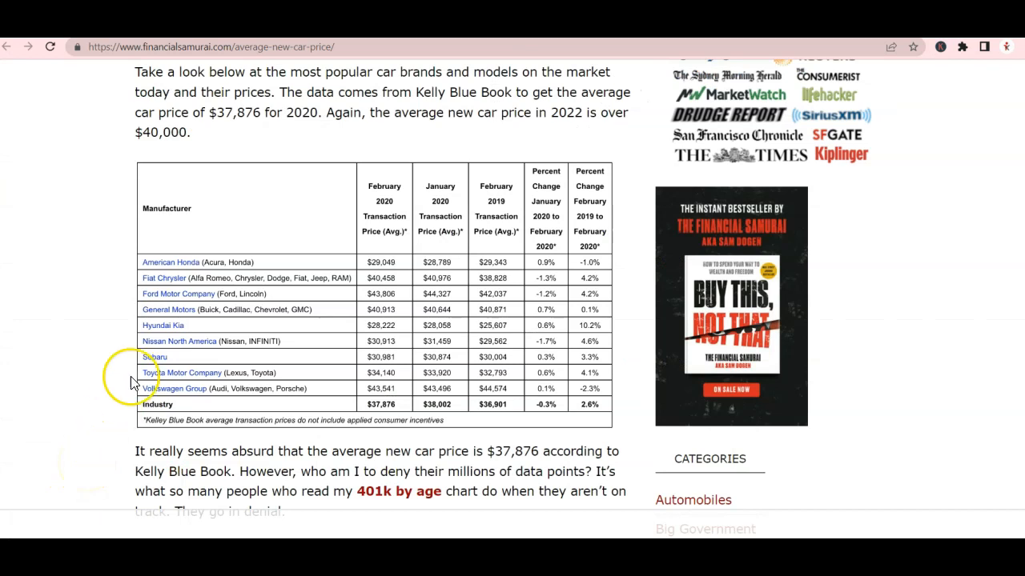
# Capture the car manufacturer price table on the financialsamurai.com page with a rectangular snip in Snipping Tool and copy the snip
pyautogui.click(264, 216)
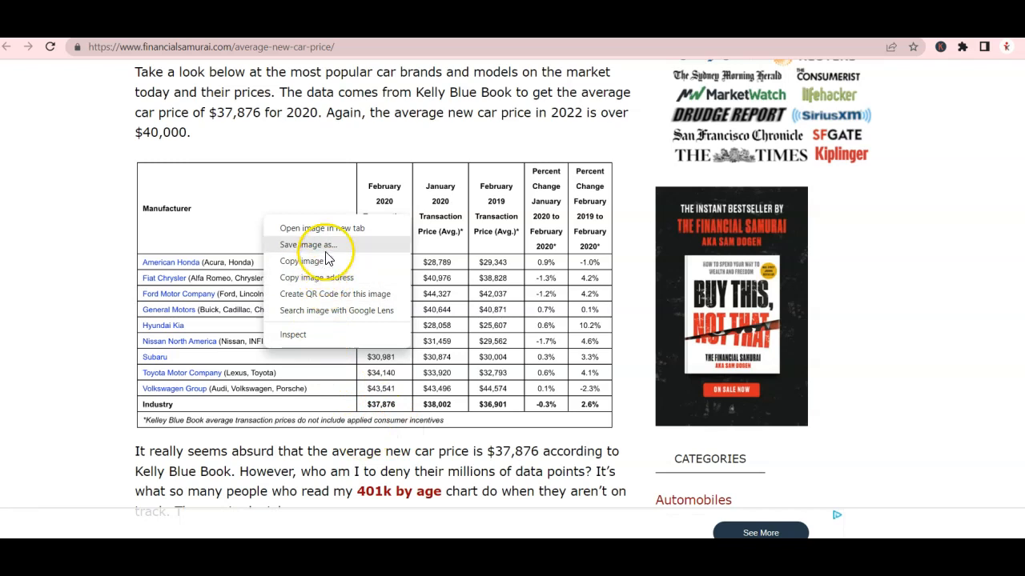
pyautogui.click(64, 267)
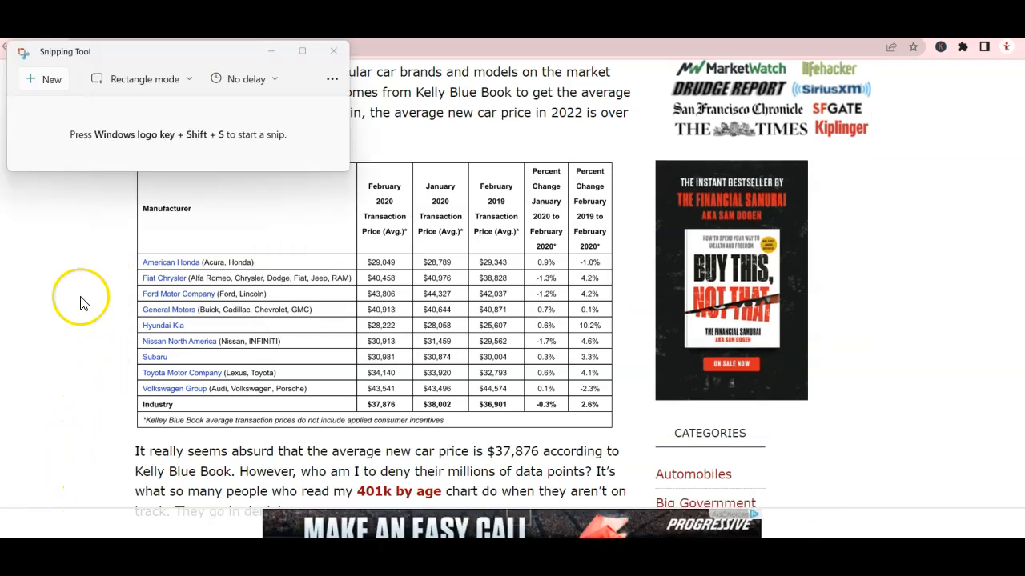
pyautogui.click(49, 85)
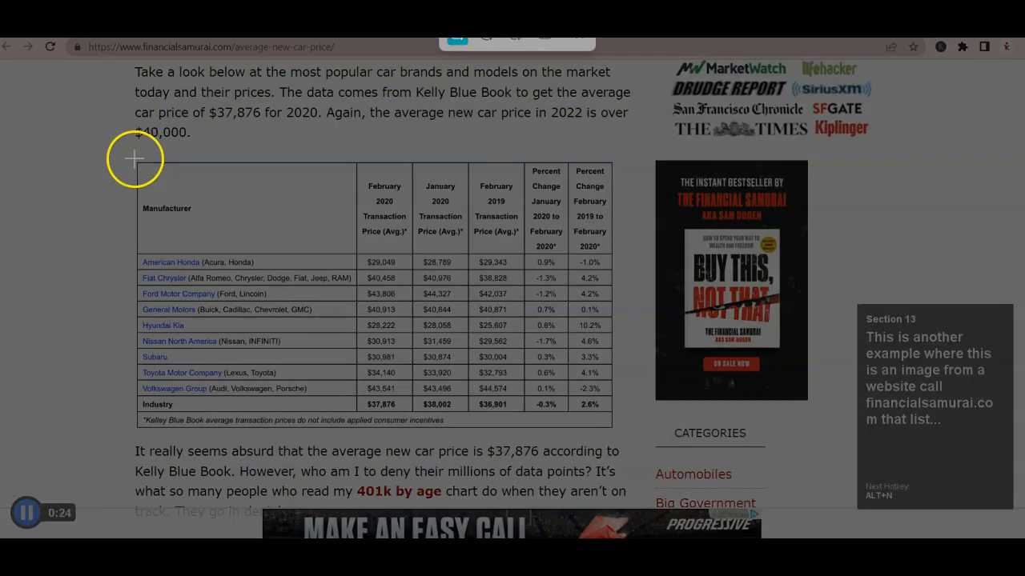
pyautogui.moveTo(134, 160); pyautogui.dragTo(614, 438)
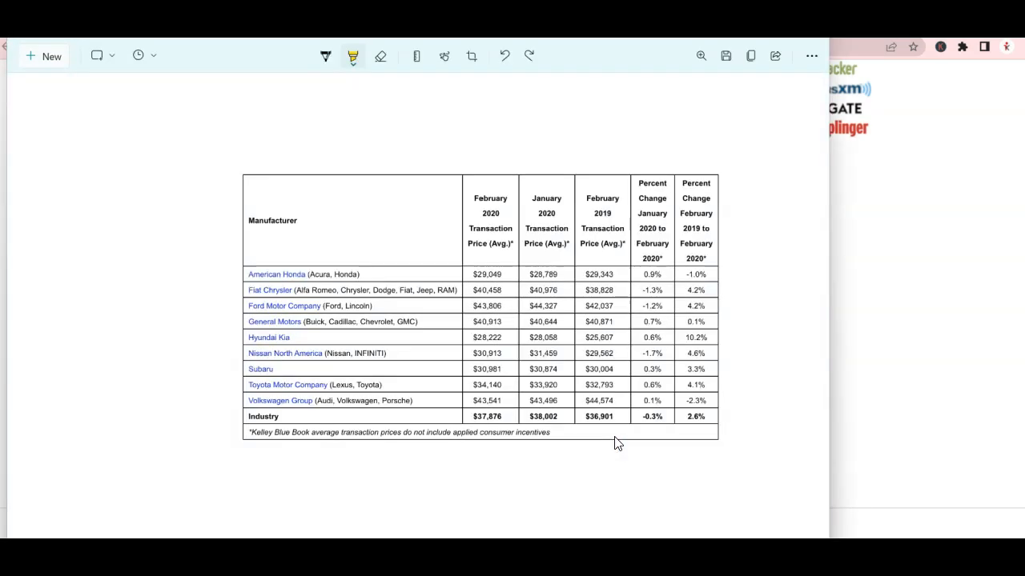
pyautogui.click(751, 55)
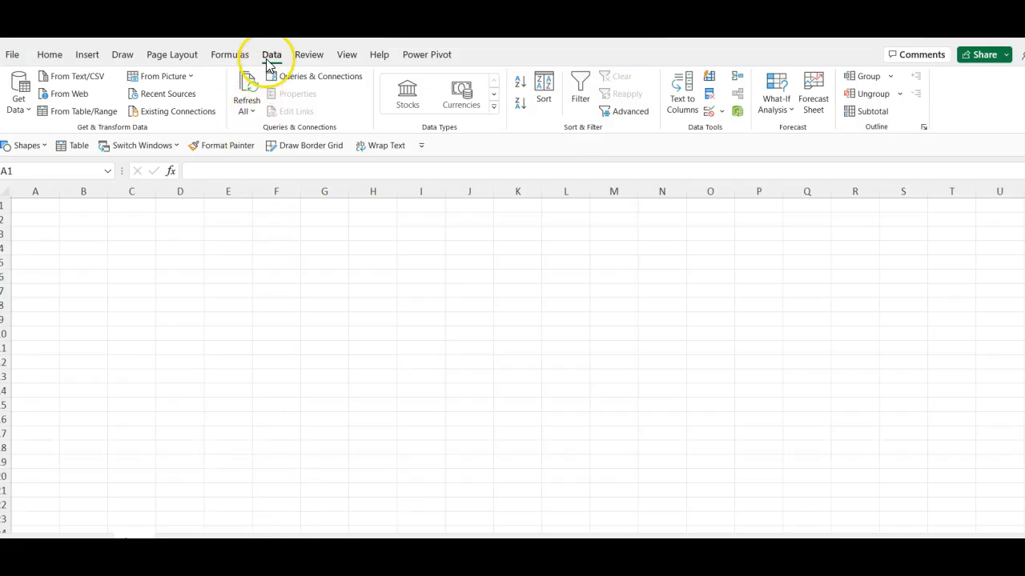
# Import the copied car price table from the clipboard with Data from Picture and look through the recognized rows down to the footnote
pyautogui.click(273, 60)
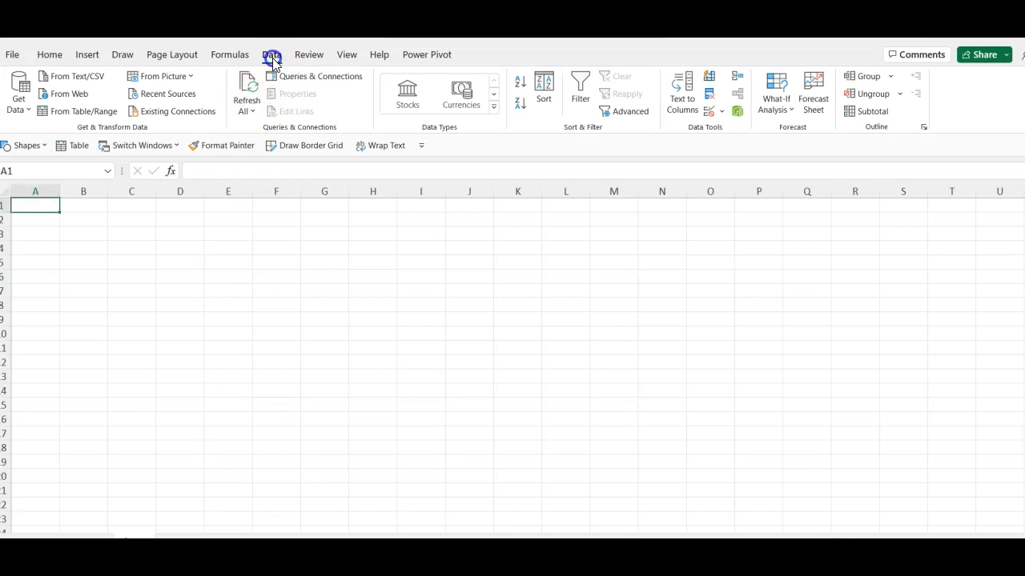
pyautogui.click(189, 76)
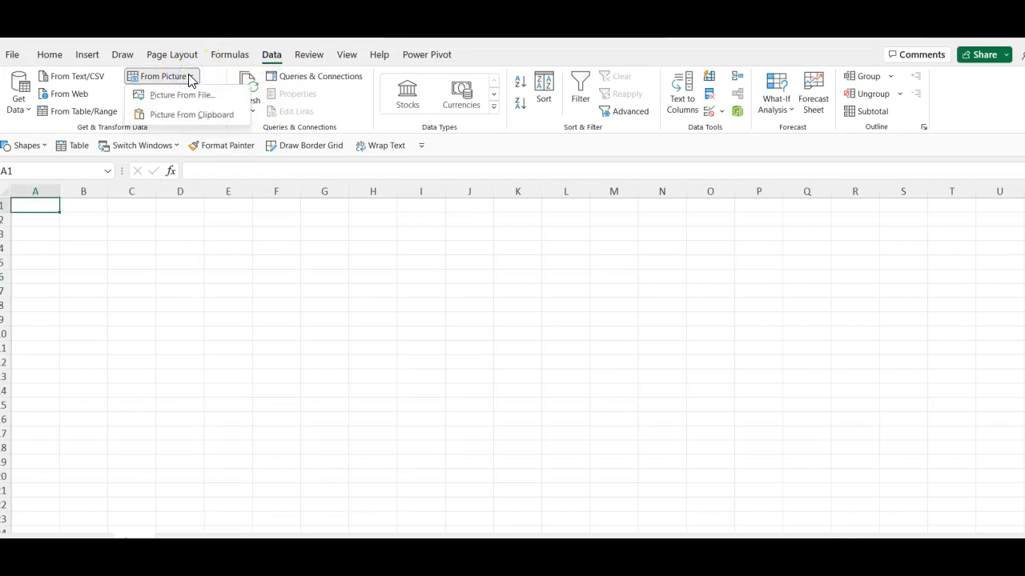
pyautogui.click(187, 117)
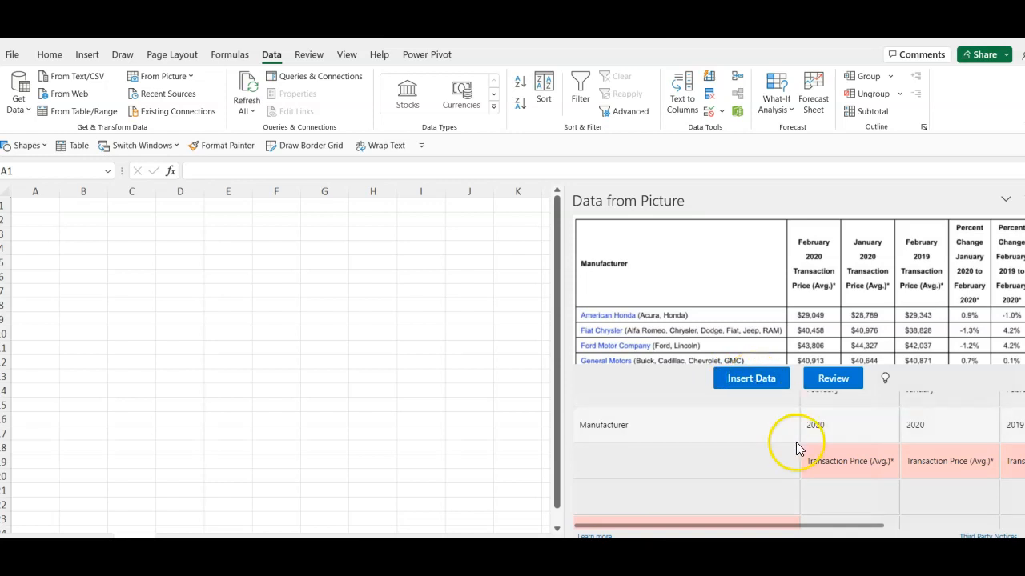
pyautogui.scroll(-6, 796, 444)
pyautogui.scroll(-1, 796, 443)
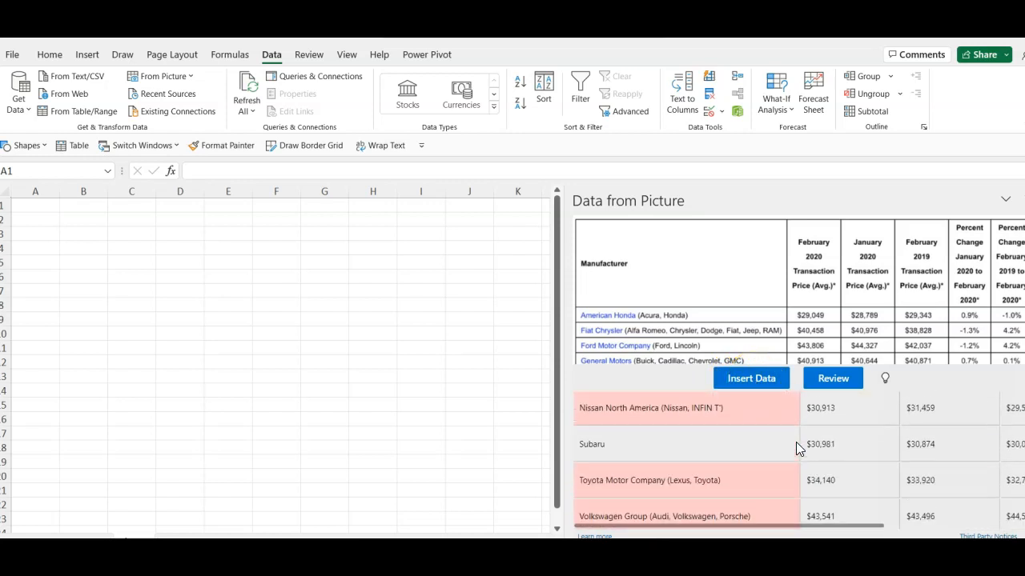
pyautogui.scroll(-1, 764, 329)
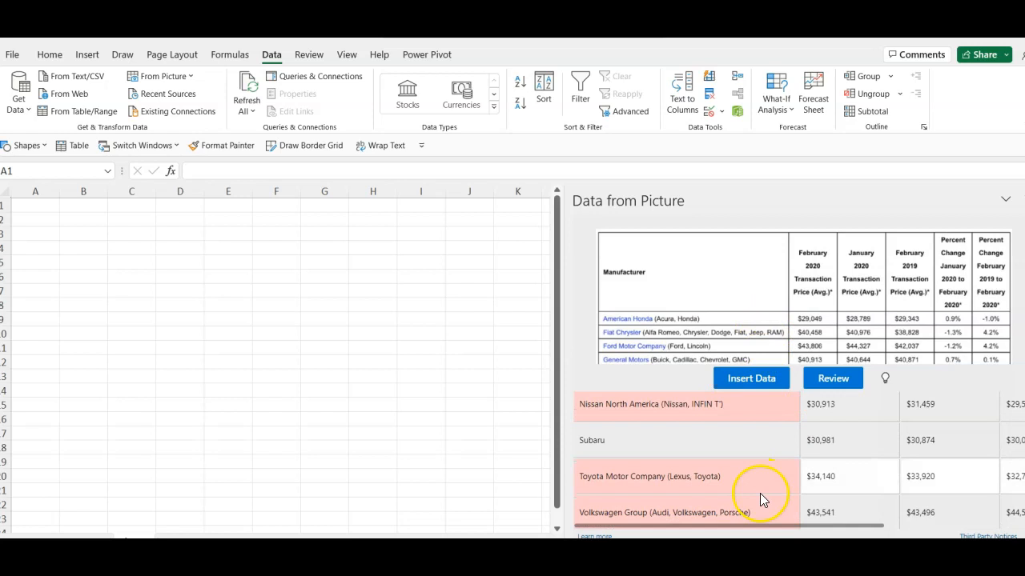
pyautogui.scroll(-2, 760, 493)
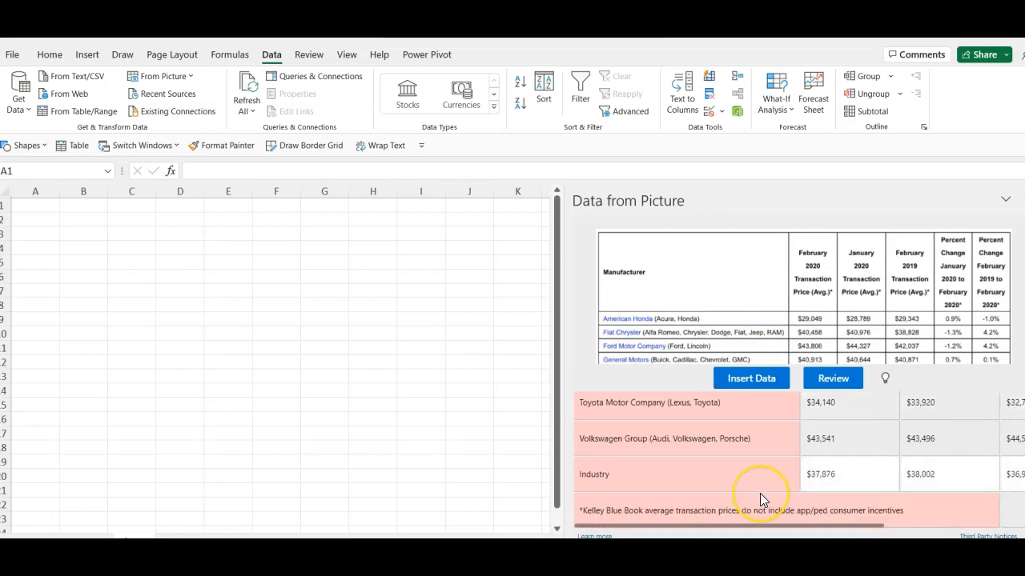
# Insert the recognized car price data into the sheet starting at A1, without reviewing the flagged items, and deselect the range
pyautogui.click(759, 388)
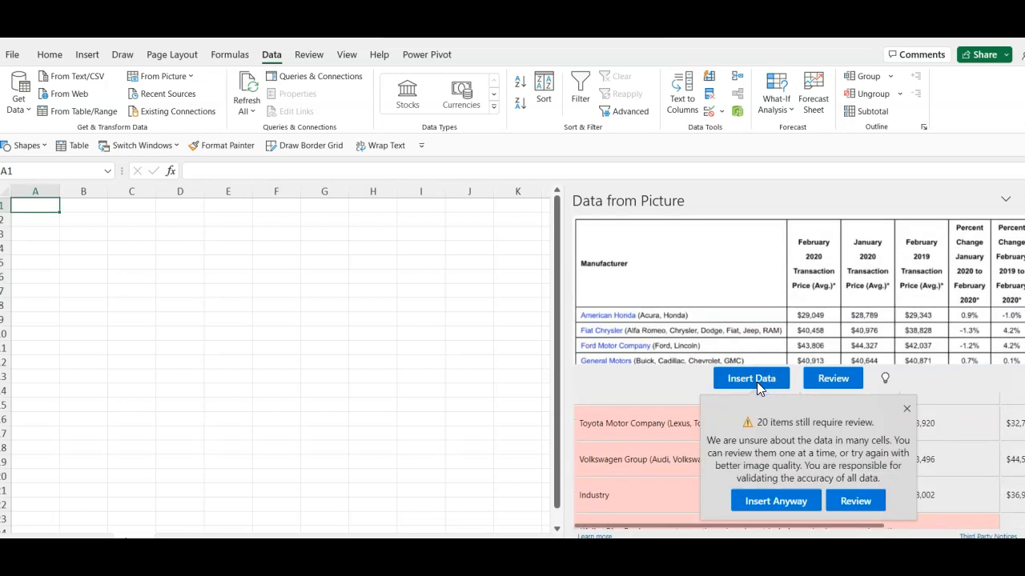
pyautogui.click(776, 505)
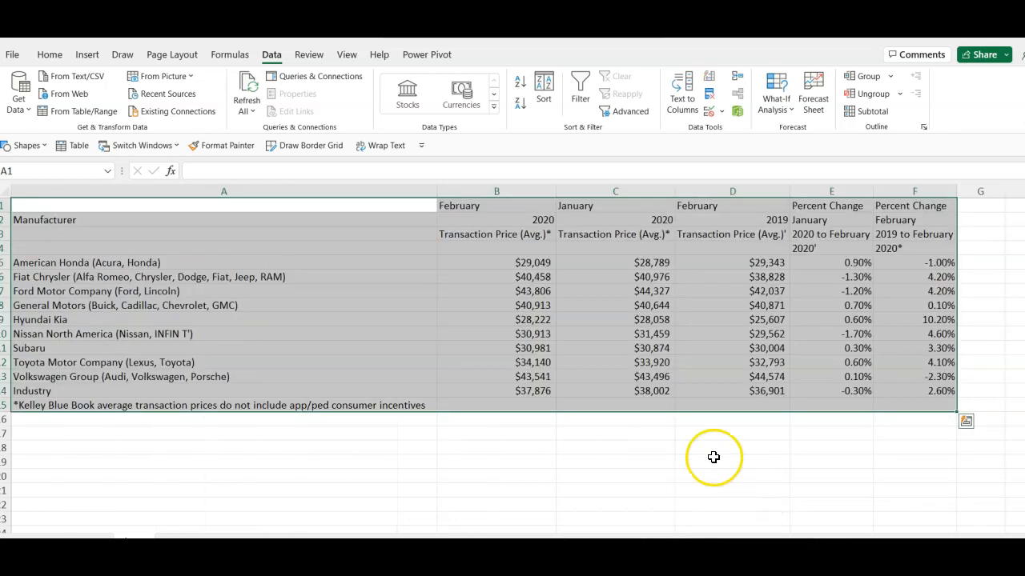
pyautogui.click(704, 452)
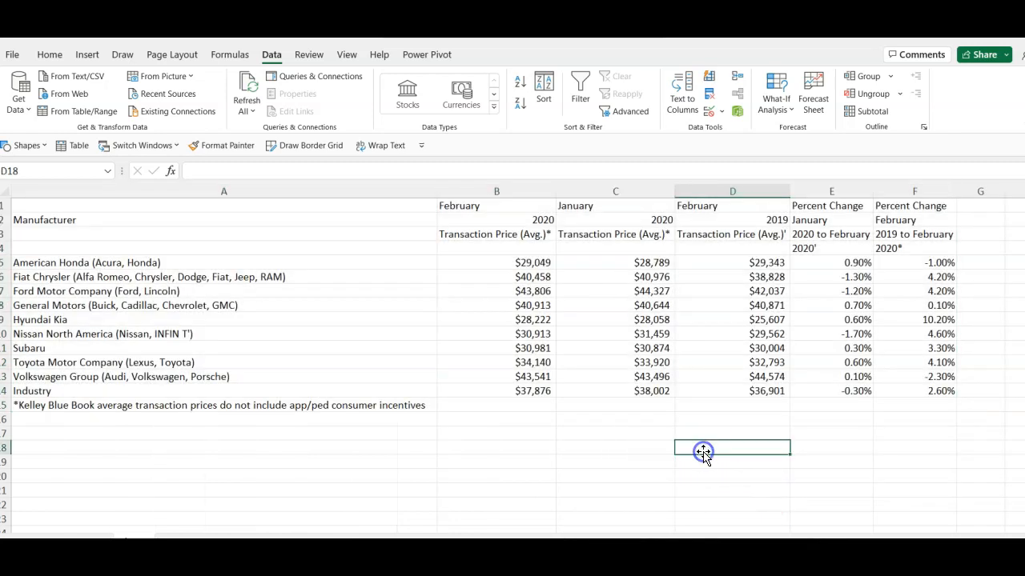
pyautogui.click(493, 430)
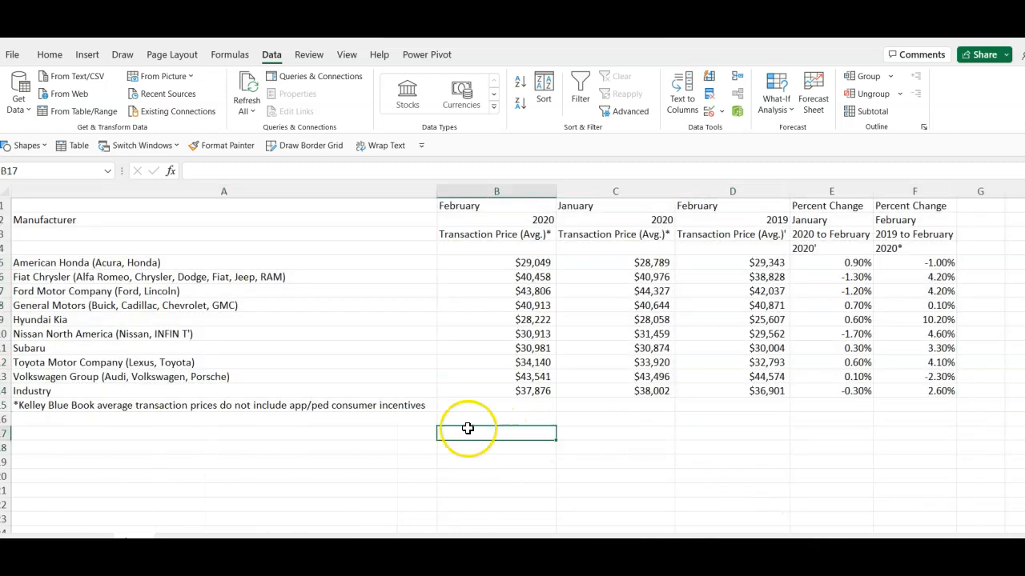